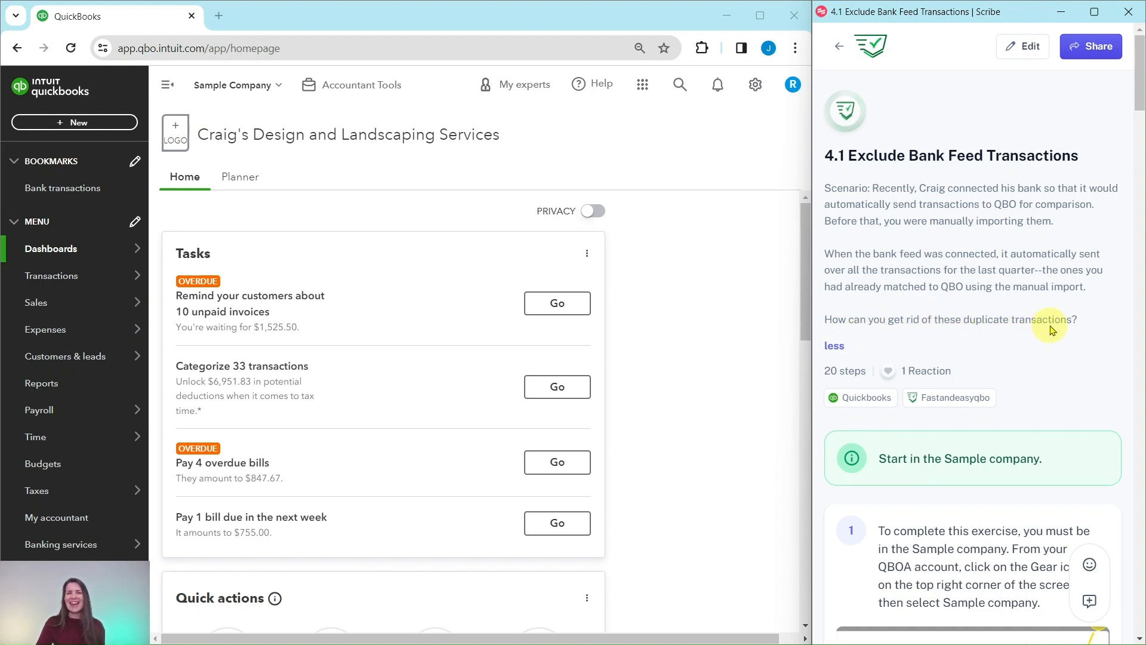
Open the Bank transactions page and close the bank connection welcome window.
{"action": "scroll", "coordinate": [1052, 330], "scroll_direction": "down", "scroll_amount": 4}
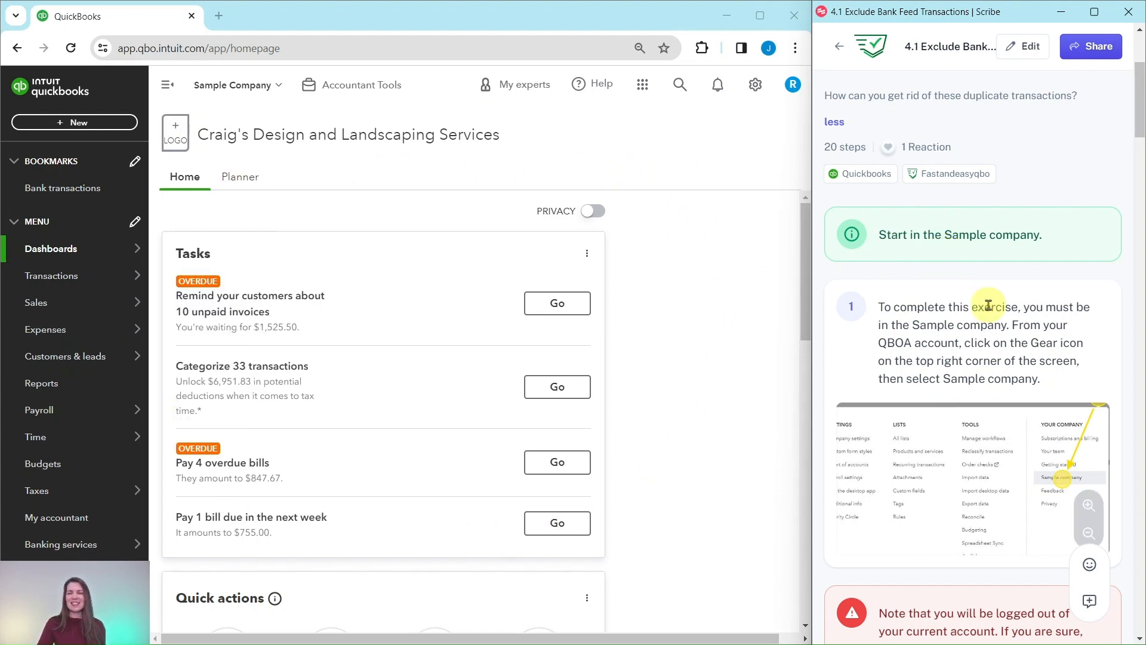
{"action": "scroll", "coordinate": [979, 301], "scroll_direction": "down", "scroll_amount": 6}
{"action": "scroll", "coordinate": [976, 298], "scroll_direction": "down", "scroll_amount": 6}
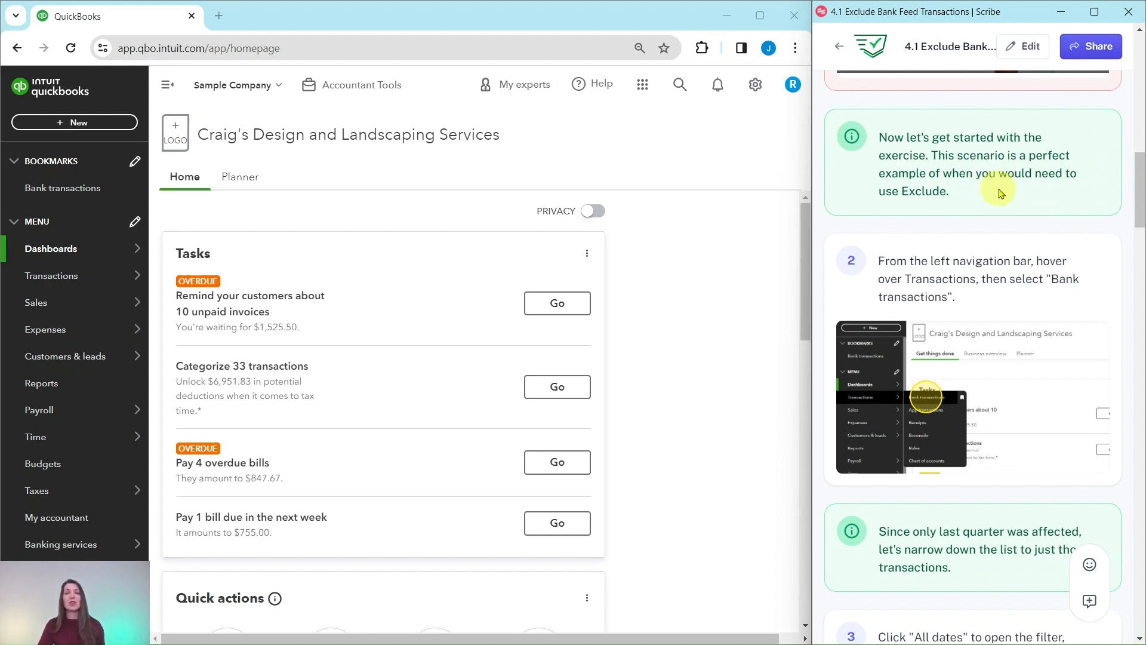
{"action": "scroll", "coordinate": [1003, 207], "scroll_direction": "down", "scroll_amount": 3}
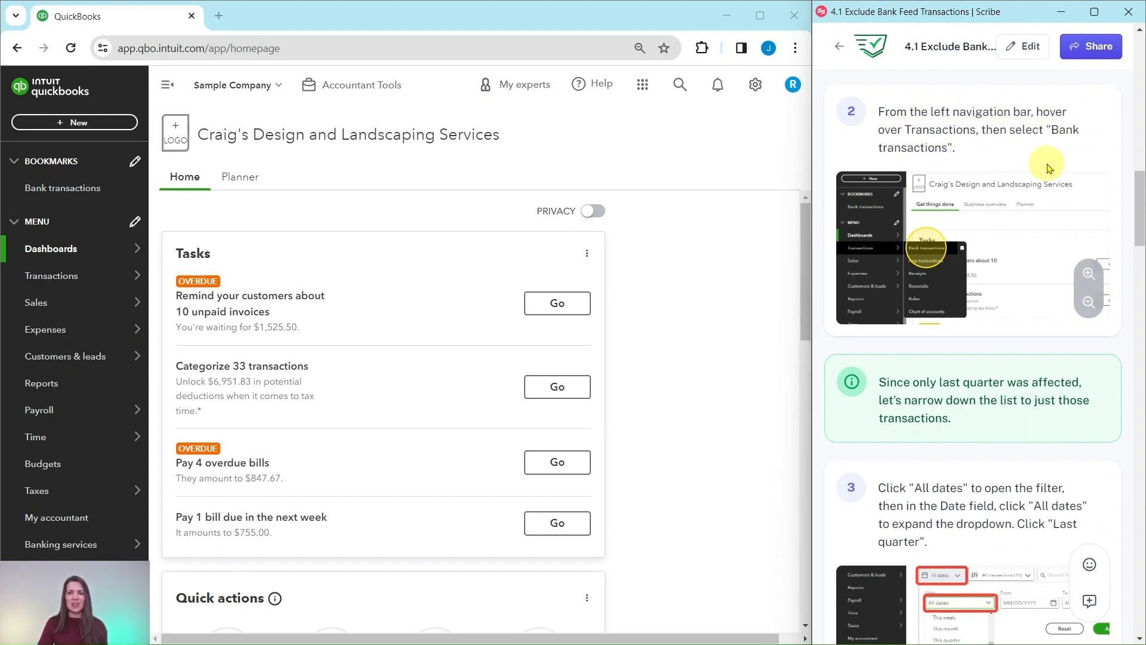
{"action": "mouse_move", "coordinate": [74, 278]}
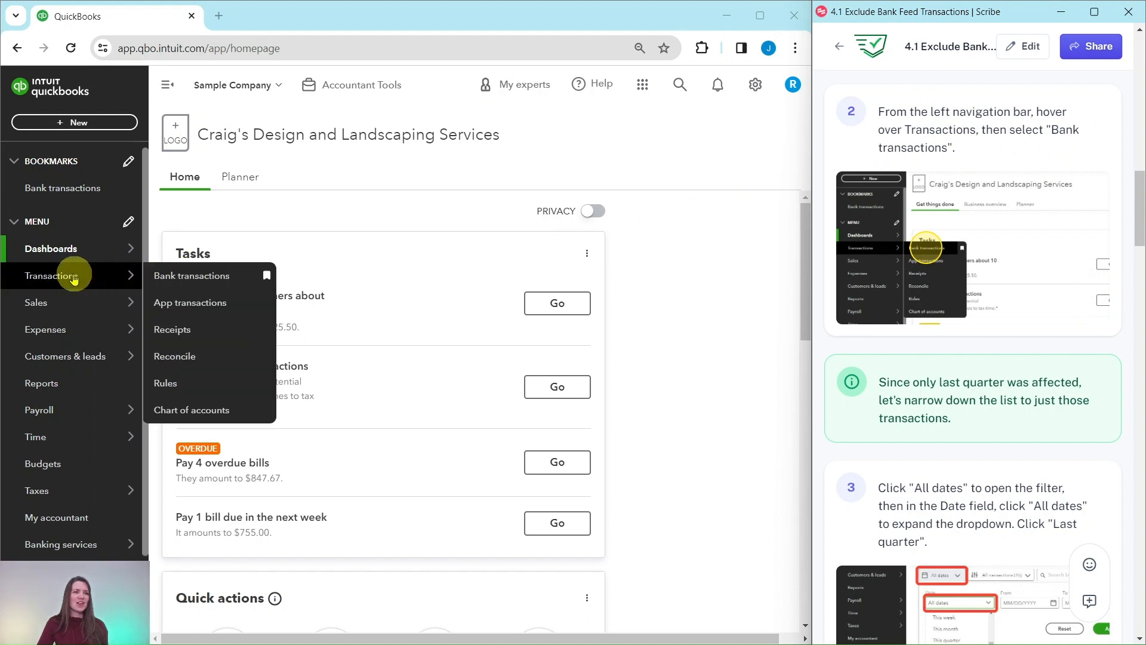
{"action": "left_click", "coordinate": [178, 283]}
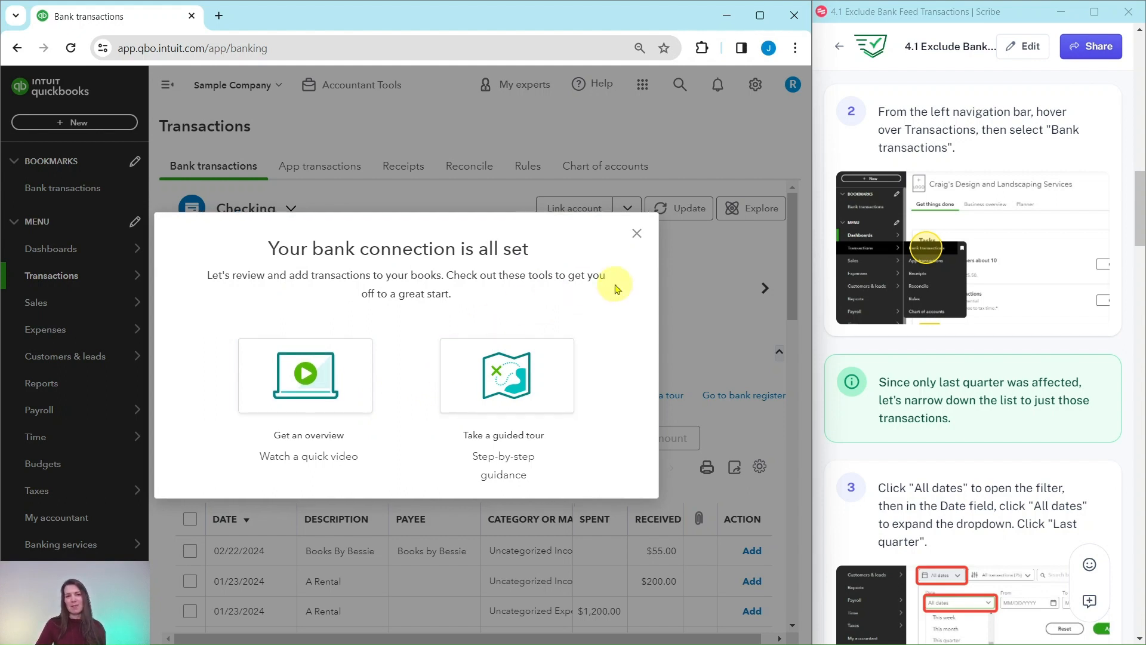
{"action": "left_click", "coordinate": [637, 235]}
Filter the For review transactions to the Last quarter date range.
{"action": "scroll", "coordinate": [937, 281], "scroll_direction": "down", "scroll_amount": 3}
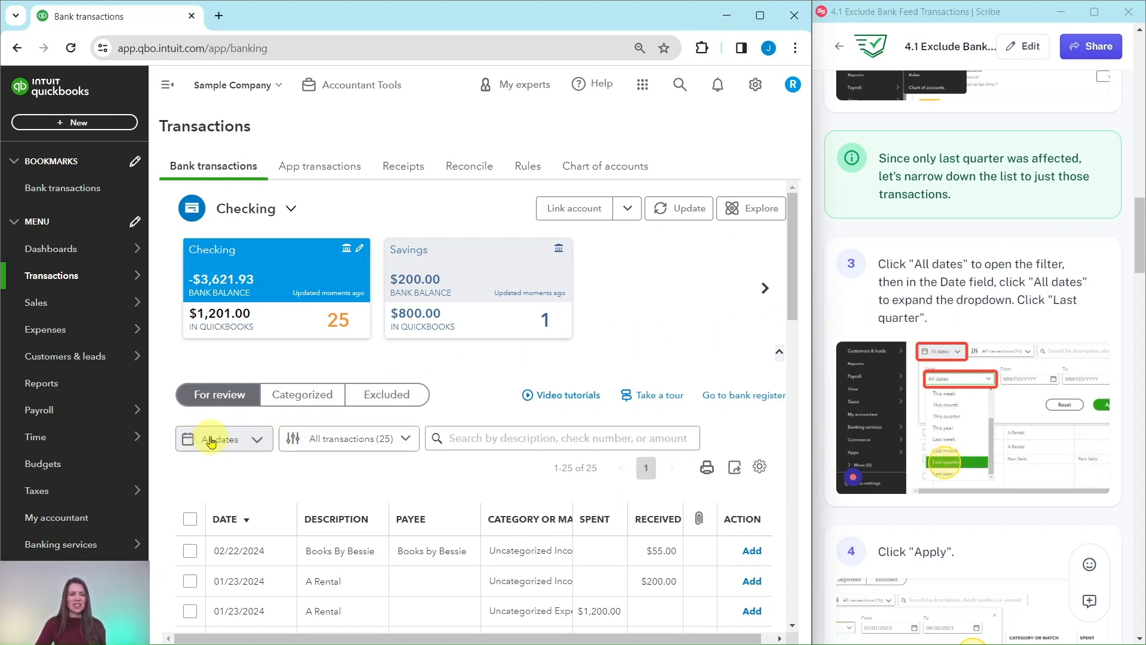
{"action": "left_click", "coordinate": [249, 441]}
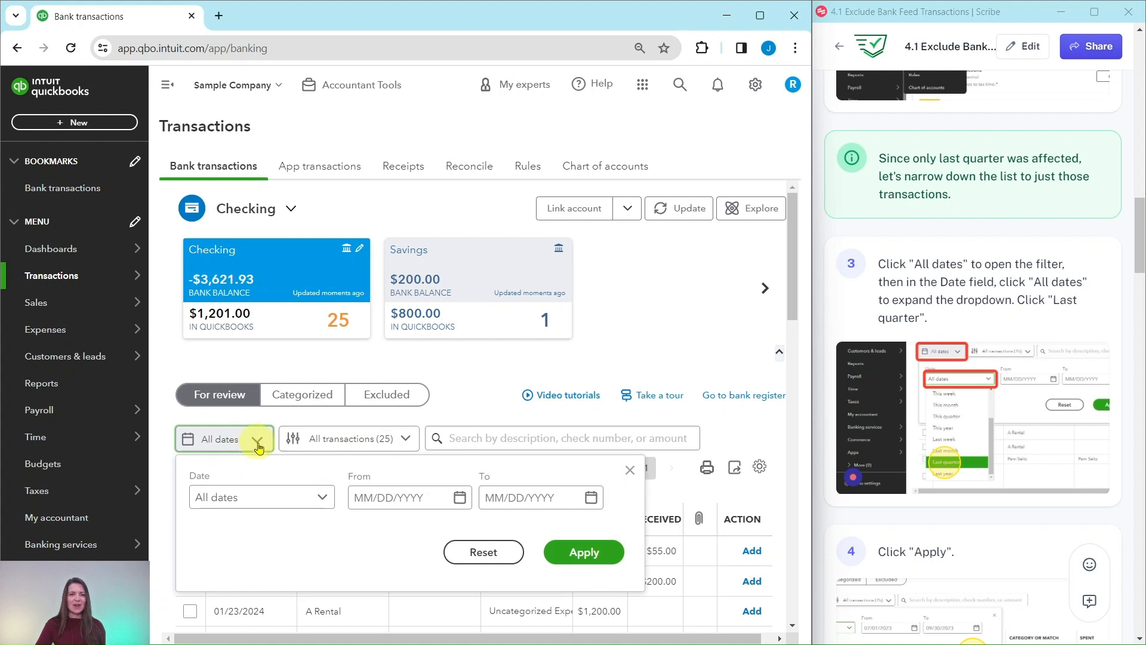
{"action": "left_click", "coordinate": [323, 500]}
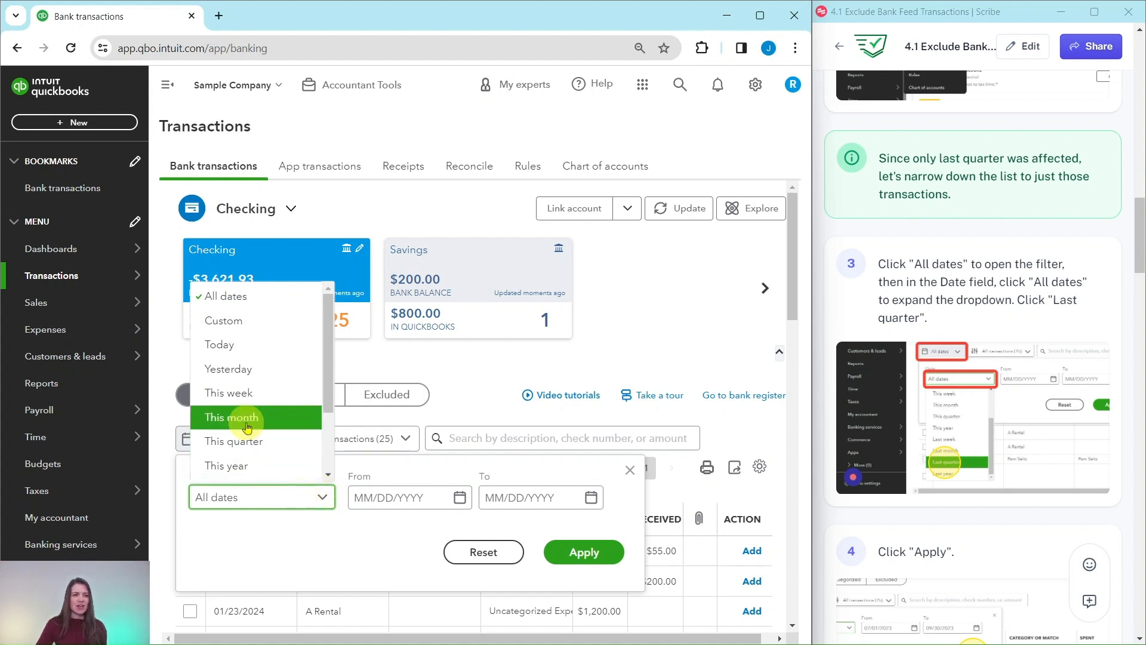
{"action": "scroll", "coordinate": [236, 421], "scroll_direction": "down", "scroll_amount": 2}
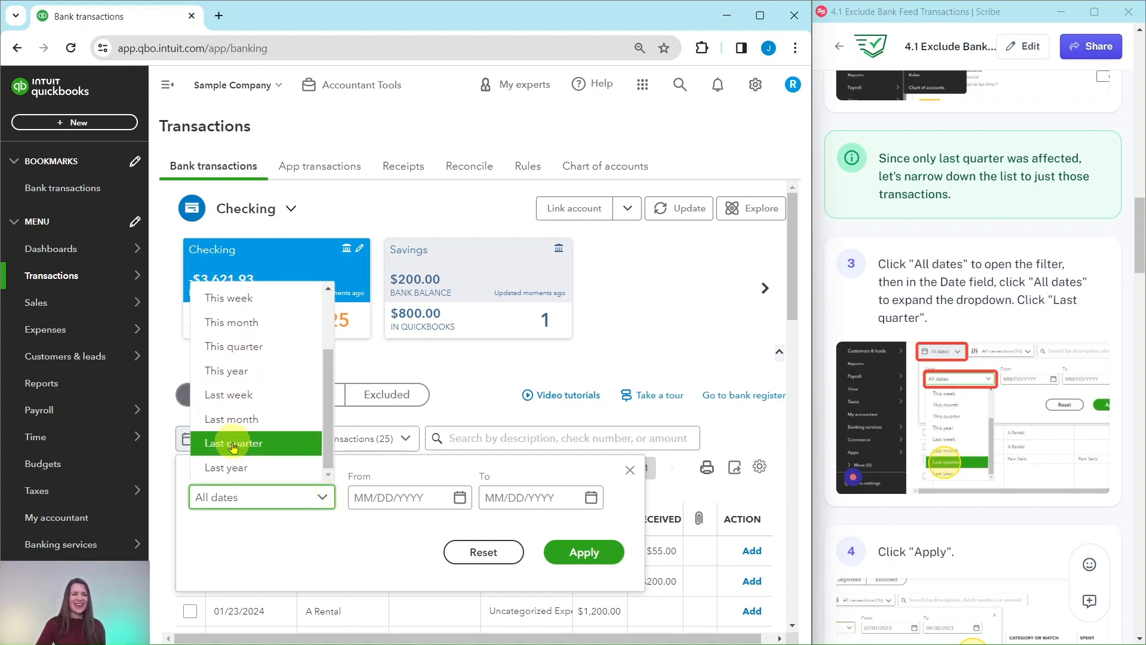
{"action": "left_click", "coordinate": [236, 448]}
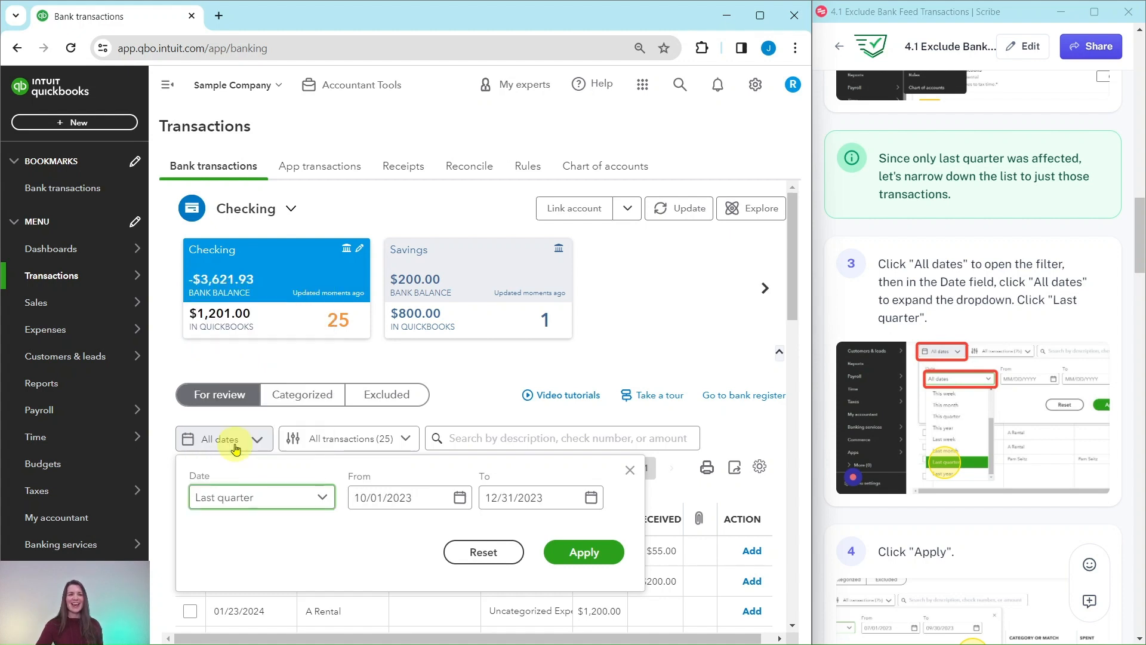
{"action": "left_click", "coordinate": [585, 551]}
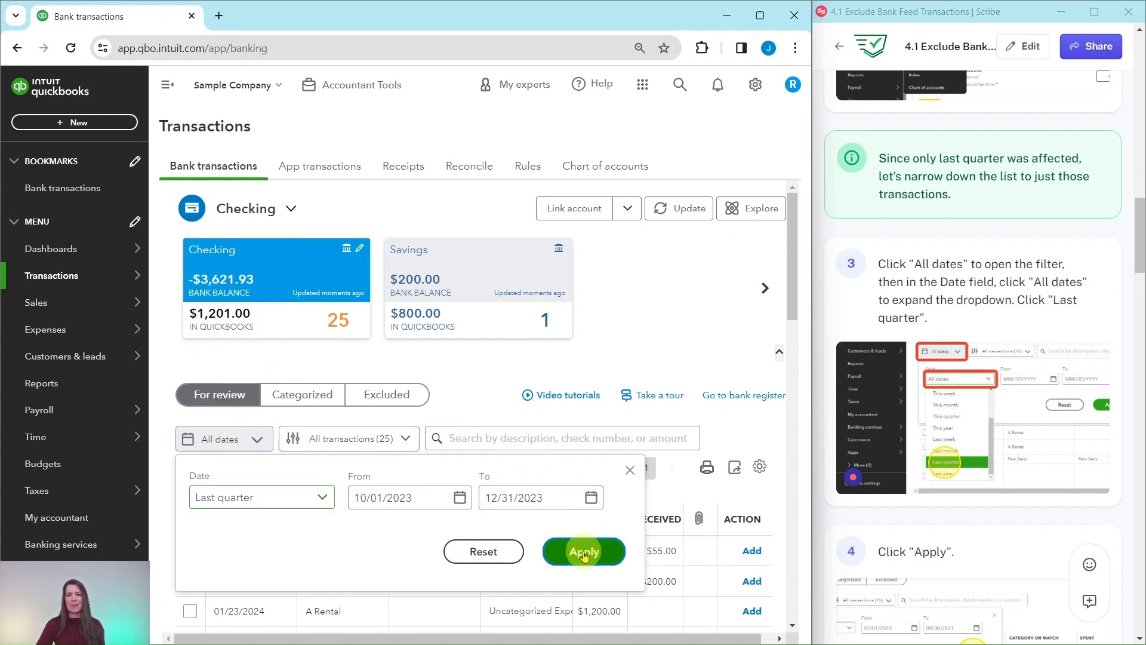
Select all last-quarter transactions in the list and exclude them.
{"action": "scroll", "coordinate": [1008, 442], "scroll_direction": "down", "scroll_amount": 10}
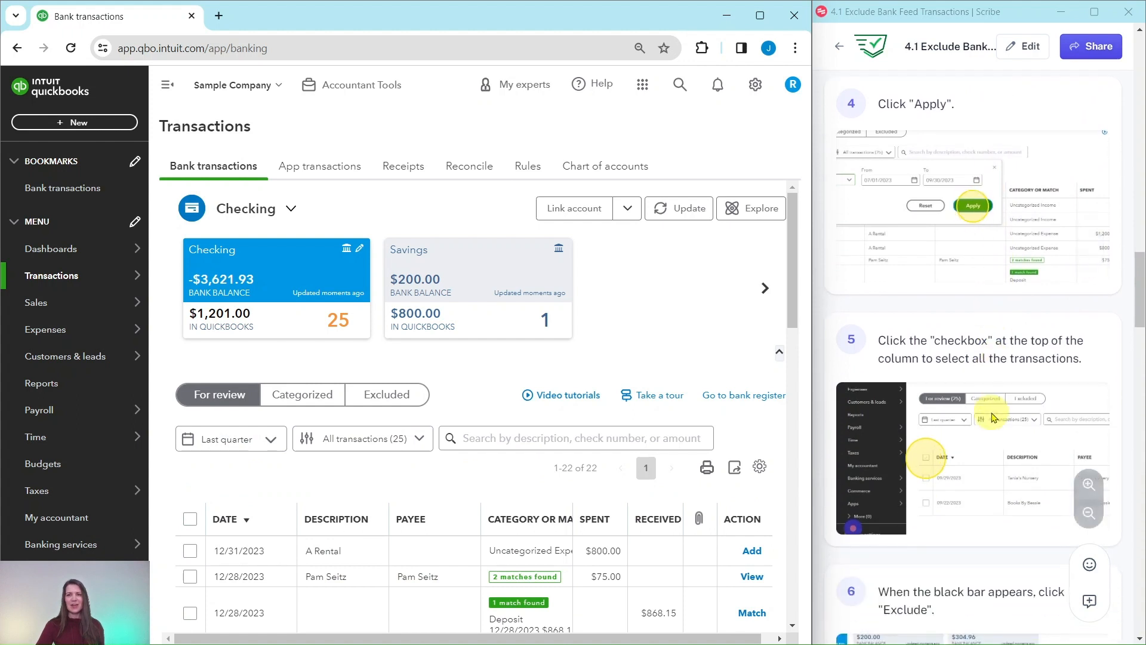
{"action": "scroll", "coordinate": [992, 416], "scroll_direction": "down", "scroll_amount": 1}
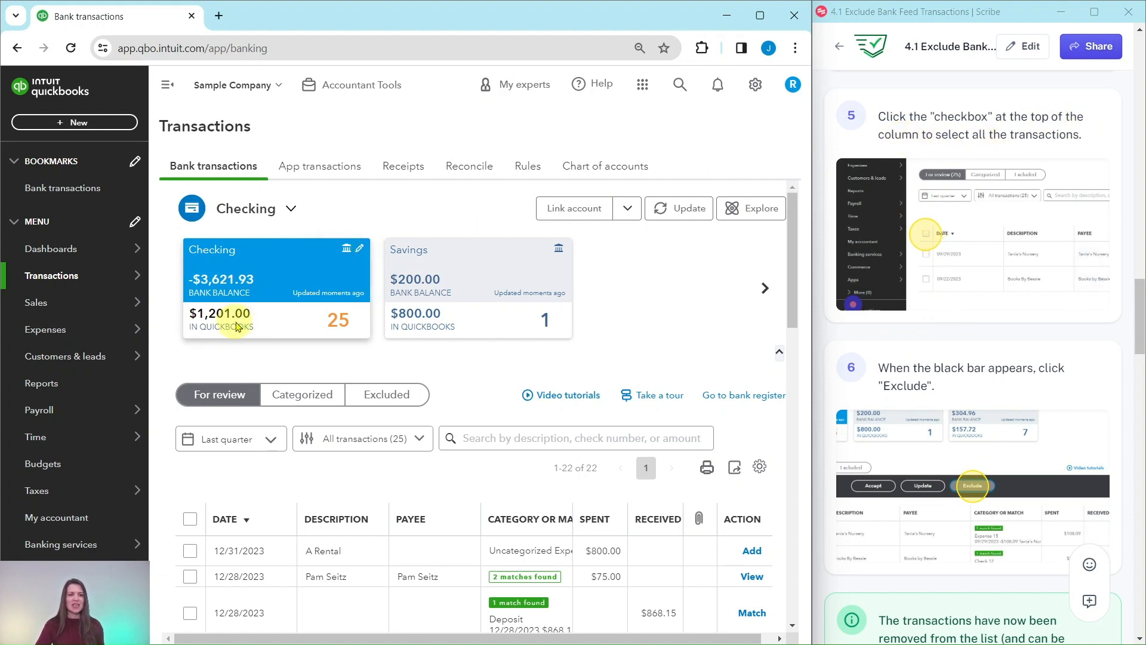
{"action": "scroll", "coordinate": [237, 321], "scroll_direction": "down", "scroll_amount": 3}
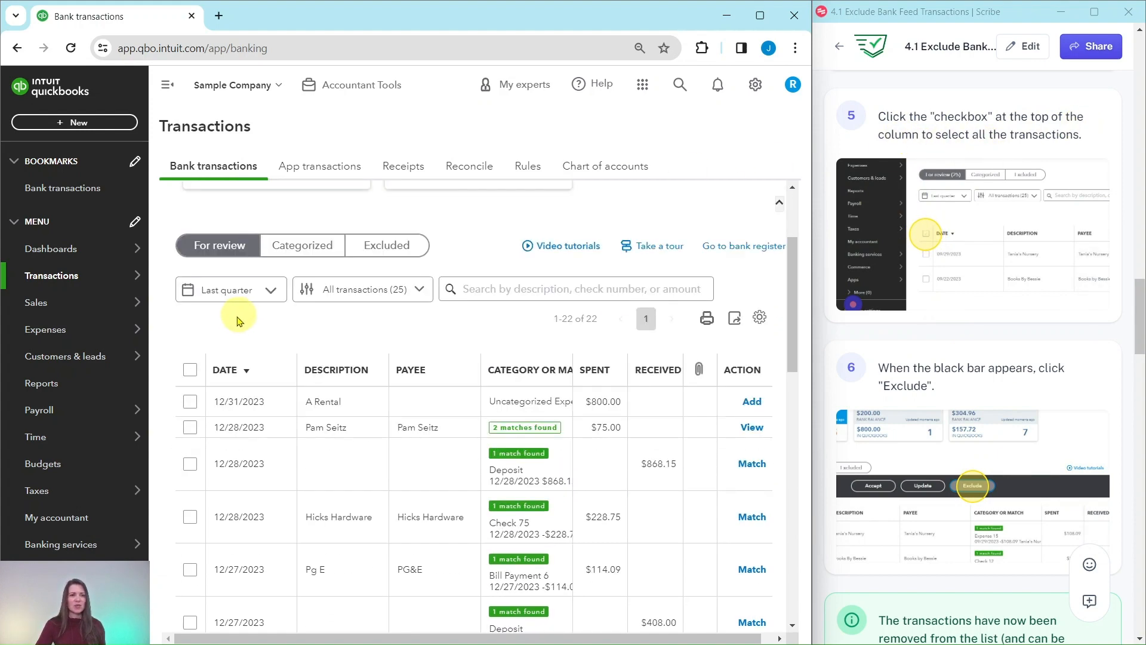
{"action": "left_click", "coordinate": [190, 372]}
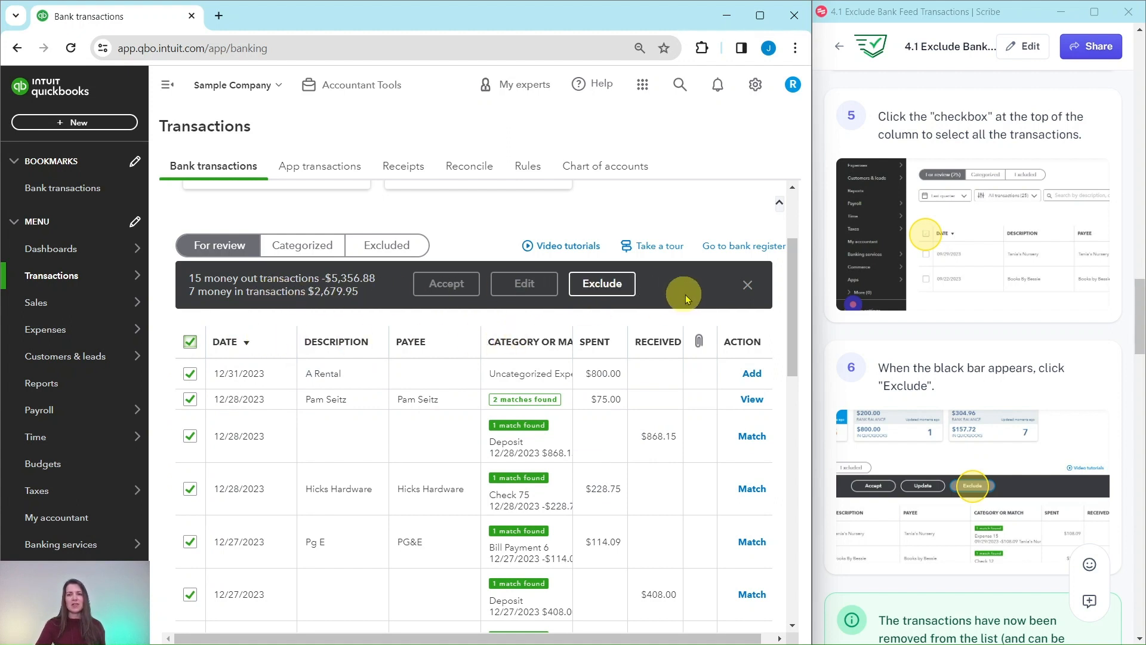
{"action": "left_click", "coordinate": [604, 285]}
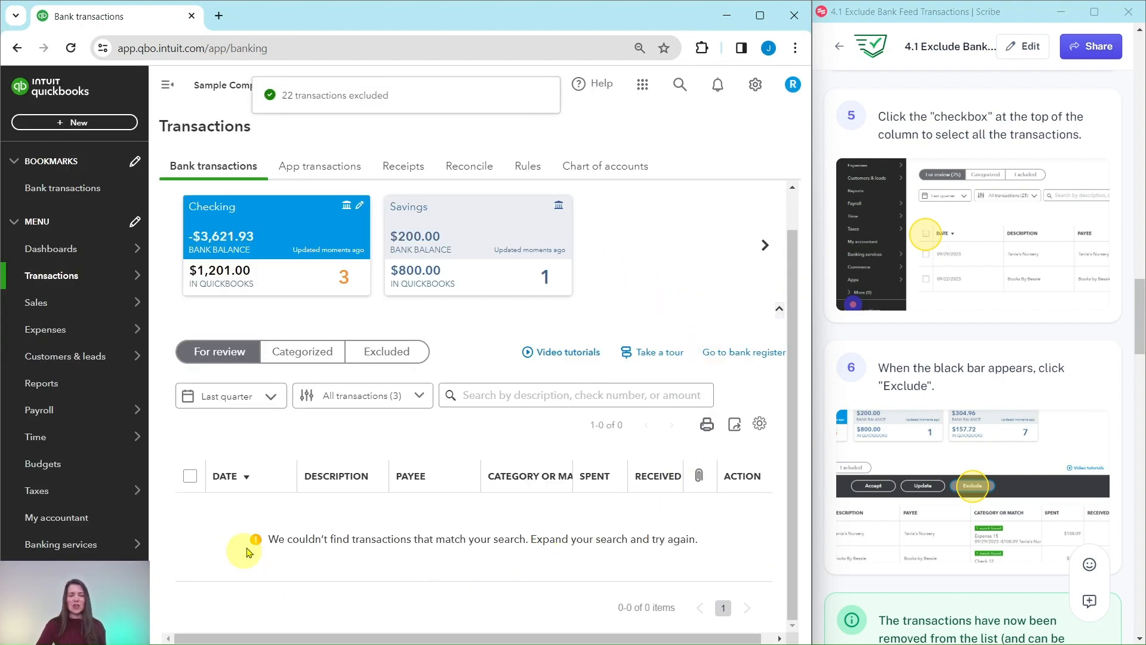
Change the date filter back to All dates.
{"action": "scroll", "coordinate": [950, 370], "scroll_direction": "down", "scroll_amount": 8}
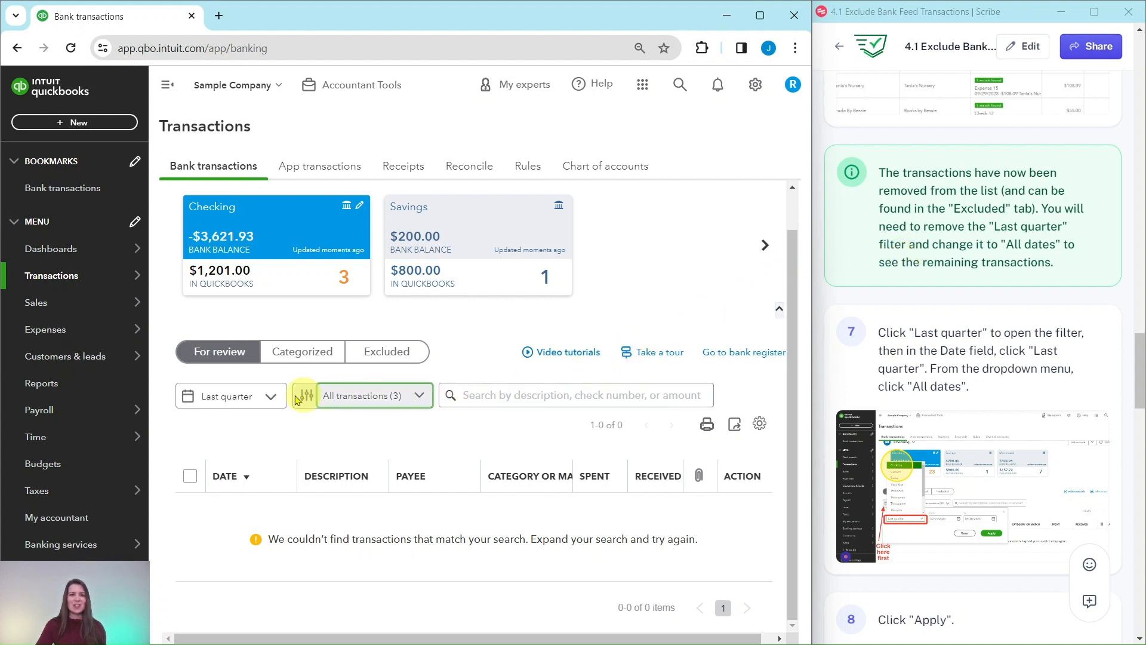
{"action": "left_click", "coordinate": [256, 399]}
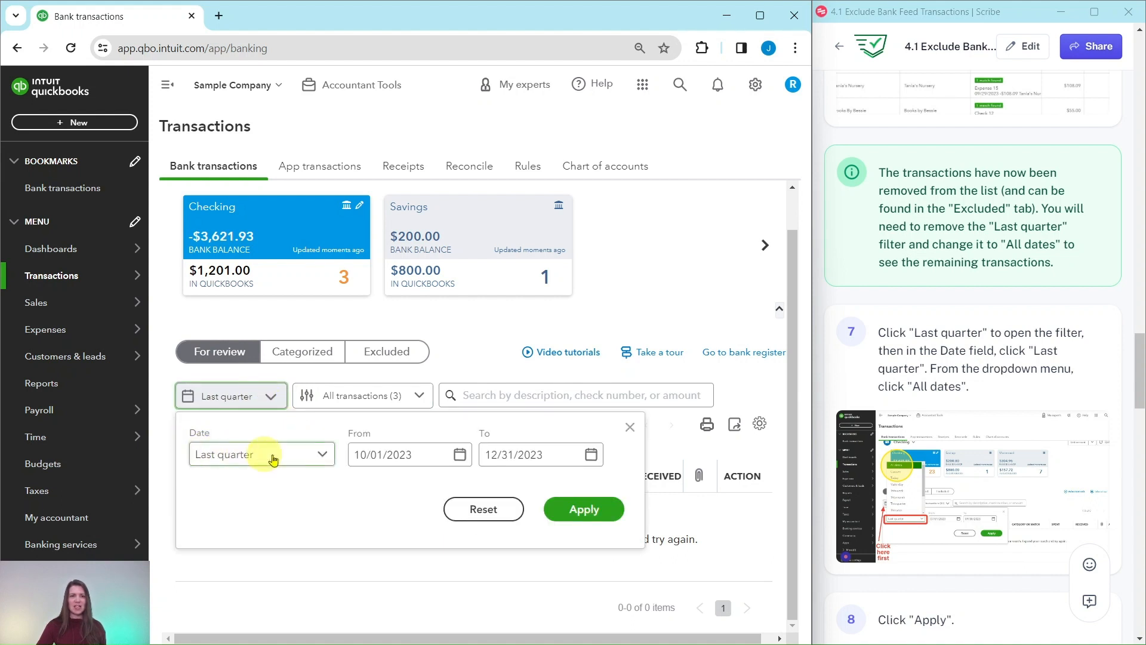
{"action": "left_click", "coordinate": [321, 456]}
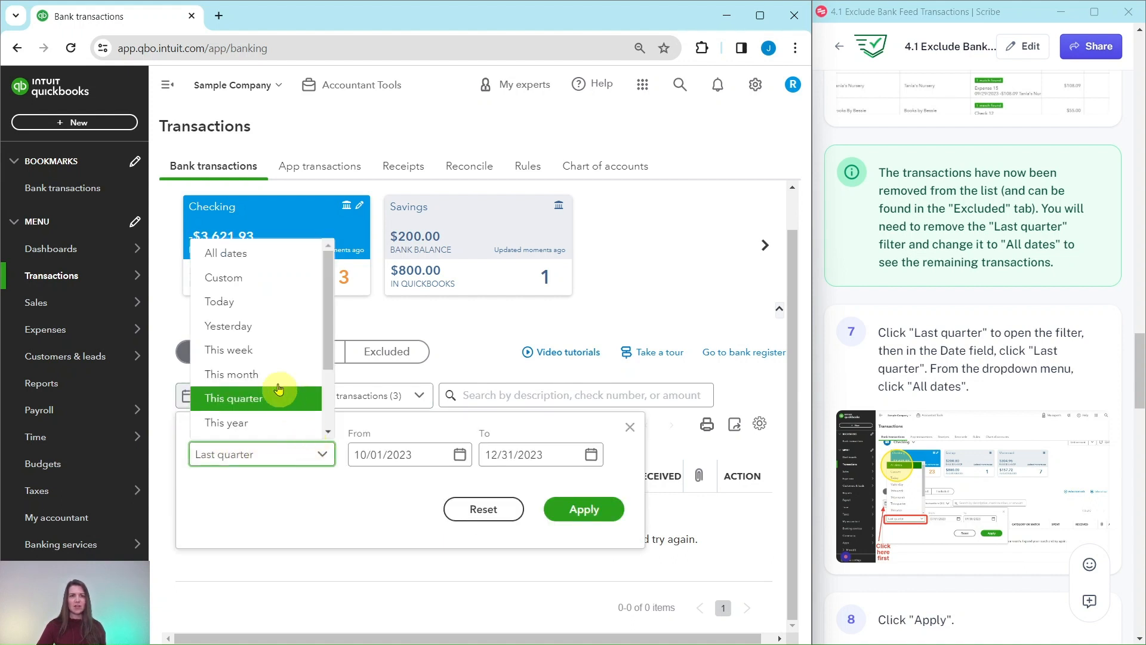
{"action": "left_click", "coordinate": [230, 254]}
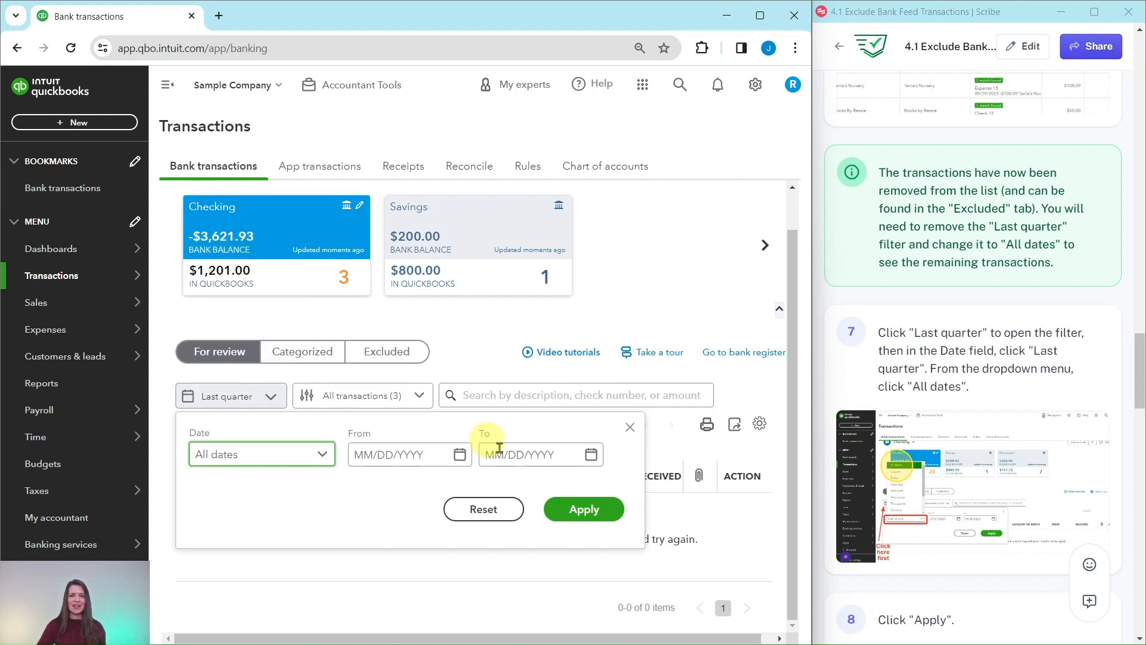
{"action": "left_click", "coordinate": [584, 510]}
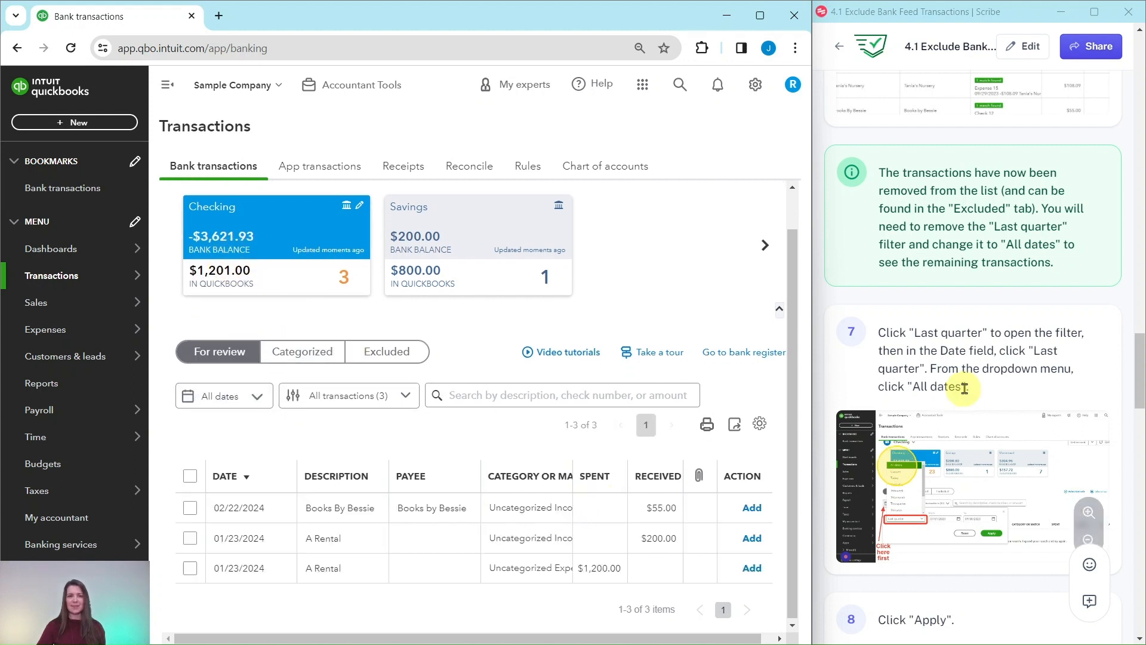
Open the Excluded tab and scroll through the excluded transactions.
{"action": "scroll", "coordinate": [967, 389], "scroll_direction": "down", "scroll_amount": 5}
{"action": "scroll", "coordinate": [969, 392], "scroll_direction": "down", "scroll_amount": 5}
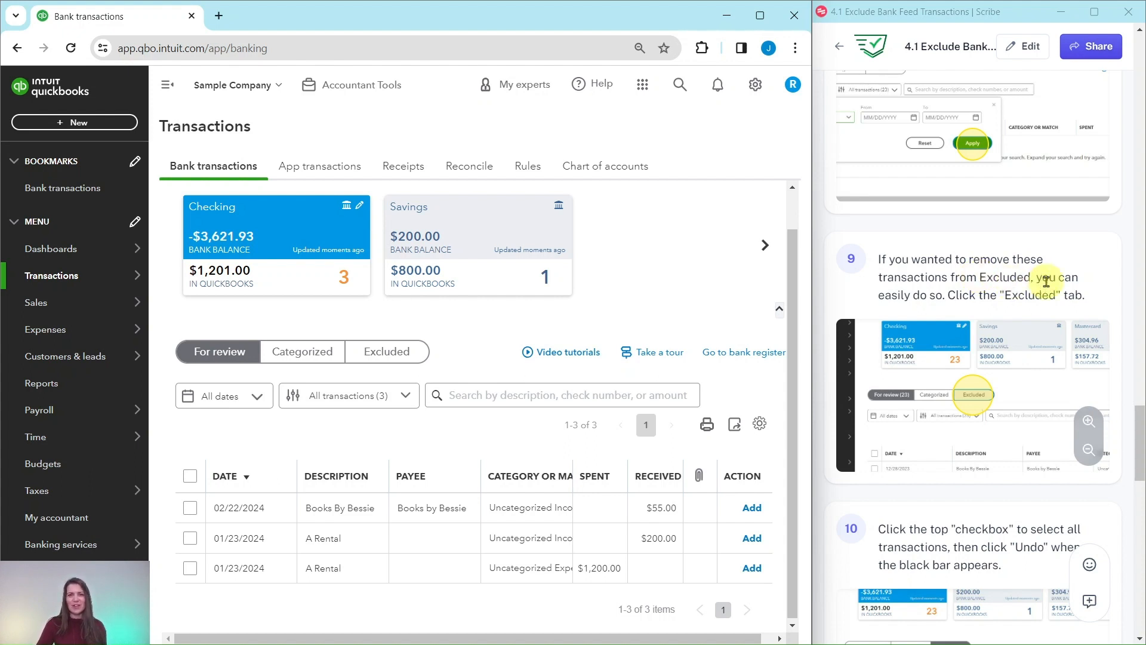
{"action": "left_click", "coordinate": [392, 356]}
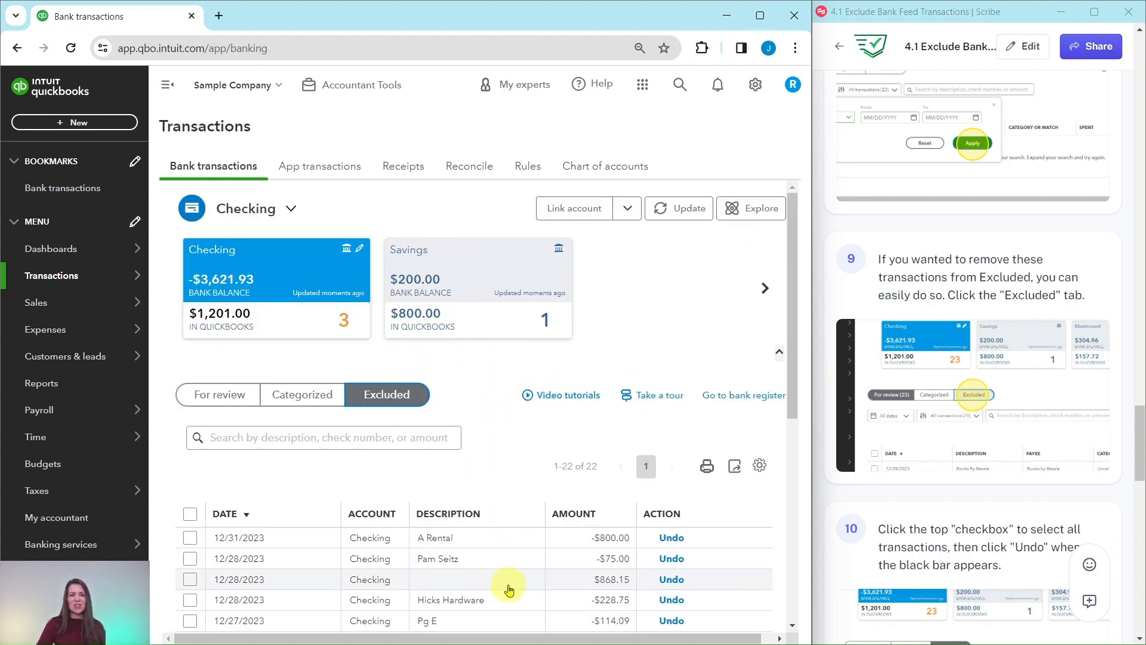
{"action": "scroll", "coordinate": [508, 590], "scroll_direction": "down", "scroll_amount": 6}
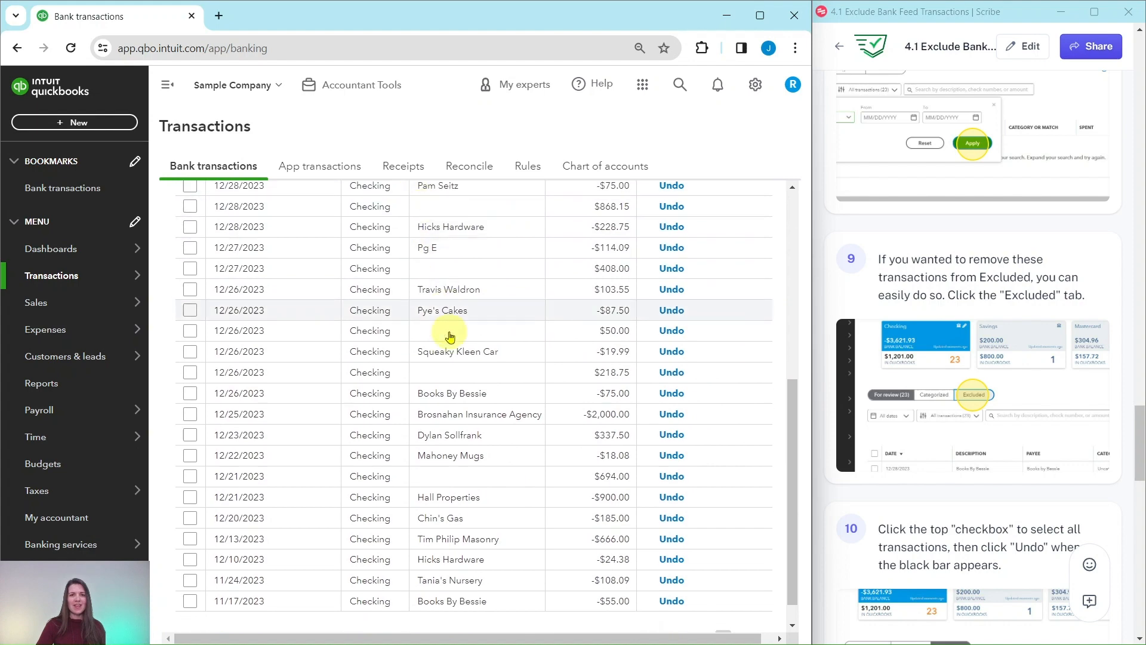
{"action": "scroll", "coordinate": [453, 463], "scroll_direction": "down", "scroll_amount": 1}
{"action": "scroll", "coordinate": [455, 524], "scroll_direction": "up", "scroll_amount": 3}
{"action": "scroll", "coordinate": [1018, 439], "scroll_direction": "down", "scroll_amount": 4}
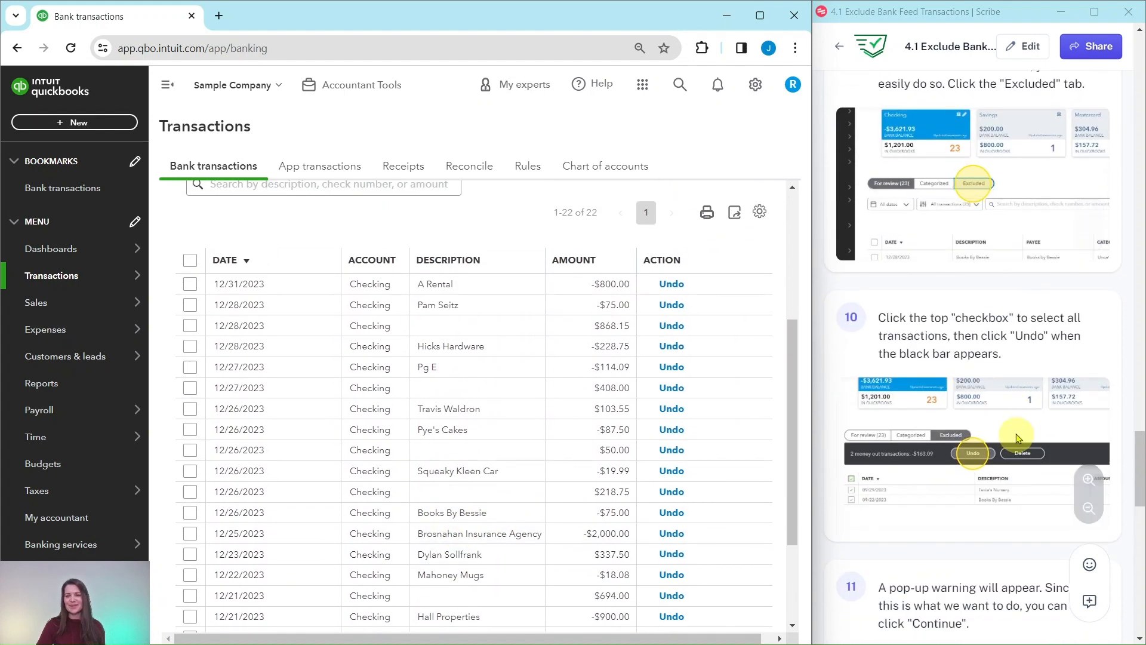
{"action": "scroll", "coordinate": [1017, 438], "scroll_direction": "down", "scroll_amount": 3}
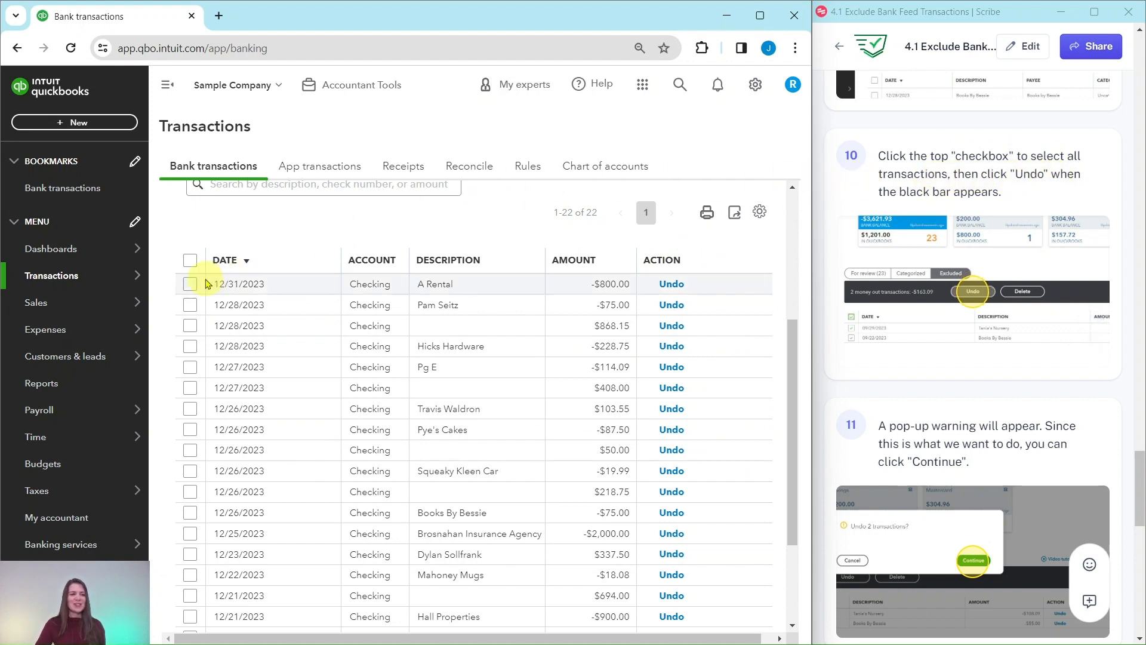
Select all excluded transactions and undo their exclusion, confirming the prompt.
{"action": "left_click", "coordinate": [190, 262]}
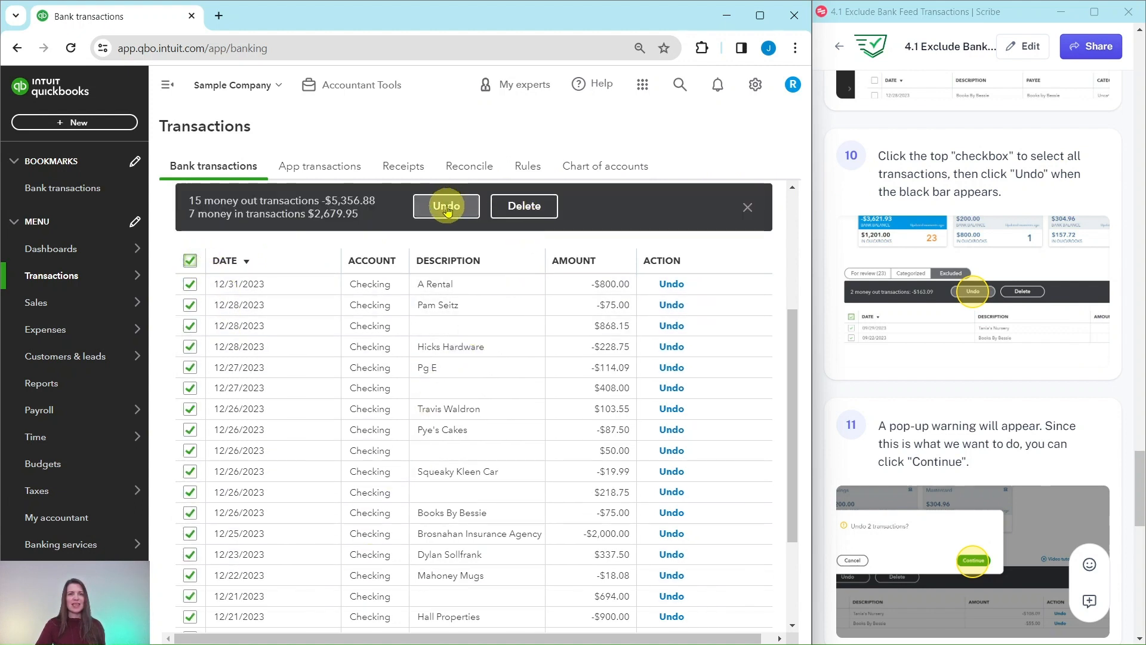
{"action": "left_click", "coordinate": [447, 205]}
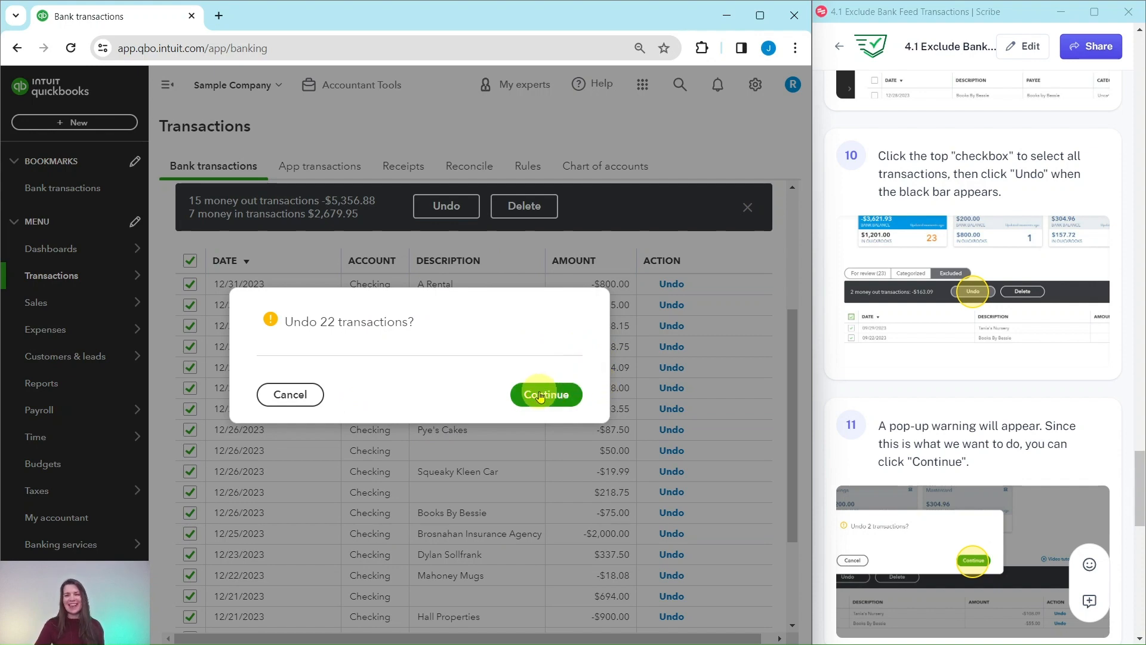
{"action": "left_click", "coordinate": [542, 397]}
Return to the For review tab and scroll through the restored transactions.
{"action": "scroll", "coordinate": [943, 421], "scroll_direction": "down", "scroll_amount": 6}
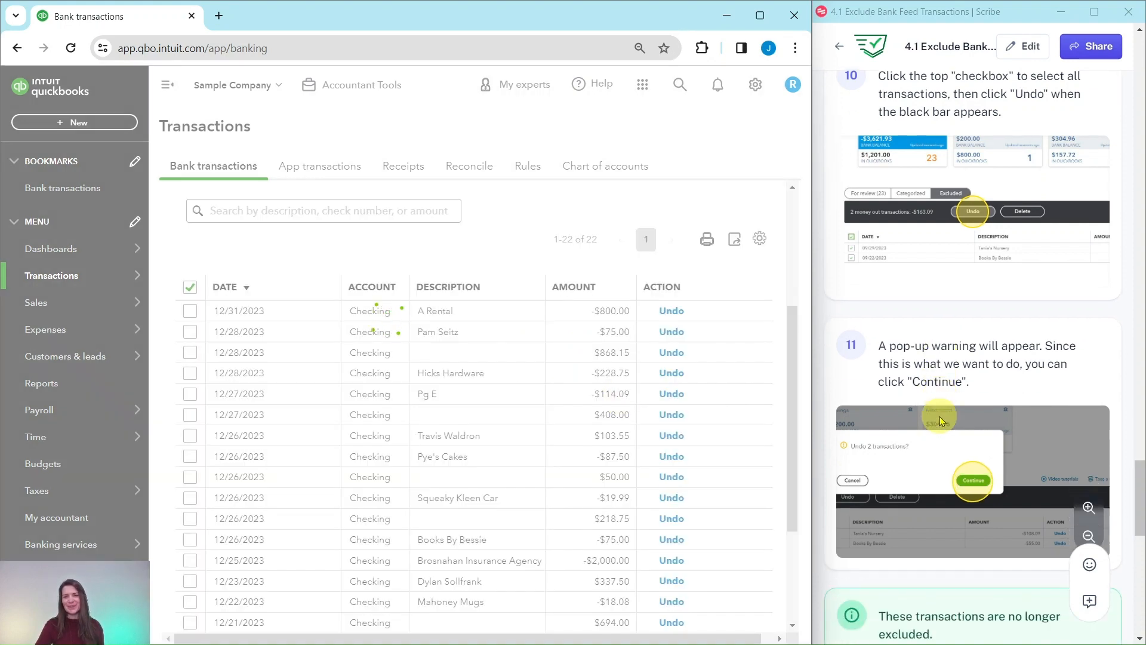
{"action": "scroll", "coordinate": [940, 420], "scroll_direction": "down", "scroll_amount": 4}
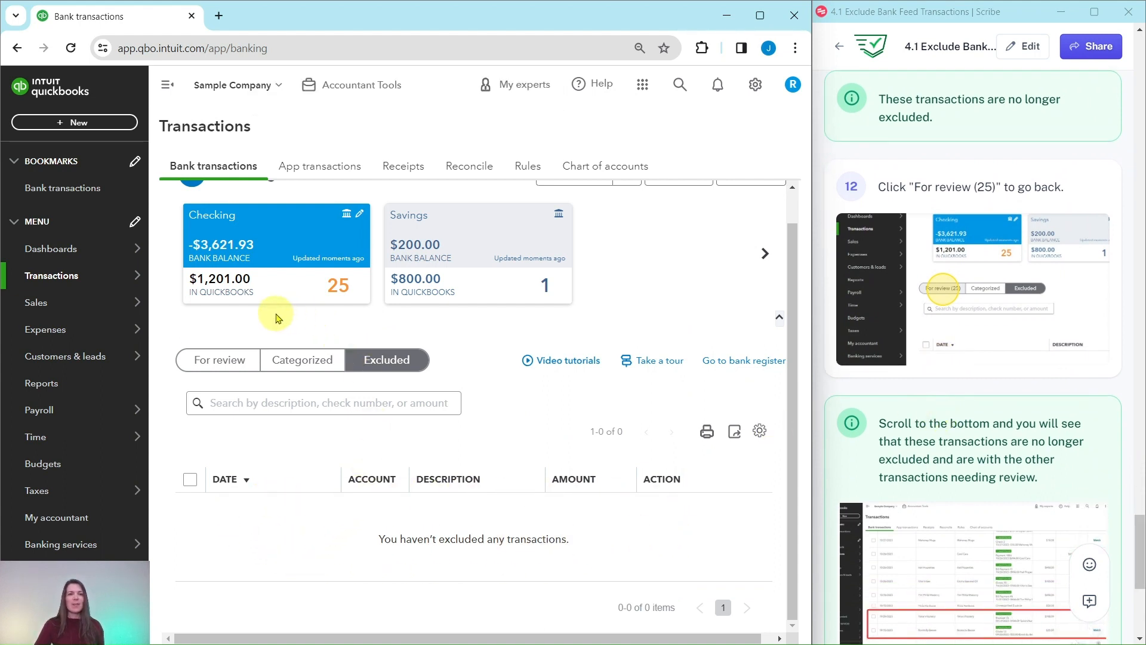
{"action": "left_click", "coordinate": [226, 362]}
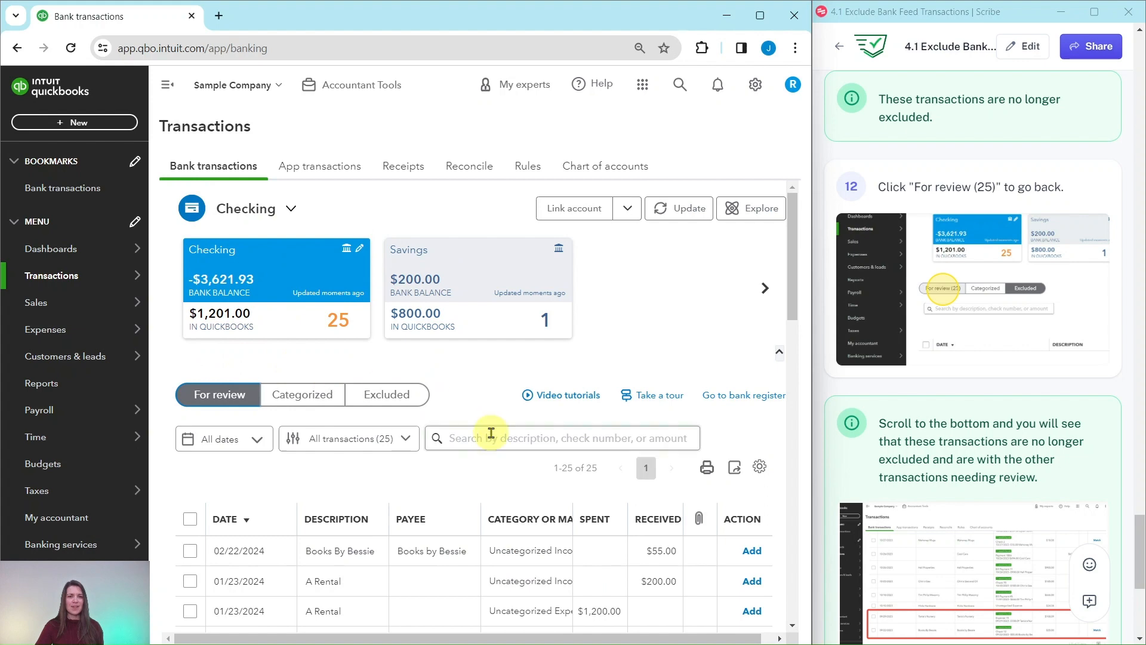
{"action": "scroll", "coordinate": [488, 435], "scroll_direction": "down", "scroll_amount": 5}
{"action": "scroll", "coordinate": [516, 370], "scroll_direction": "down", "scroll_amount": 5}
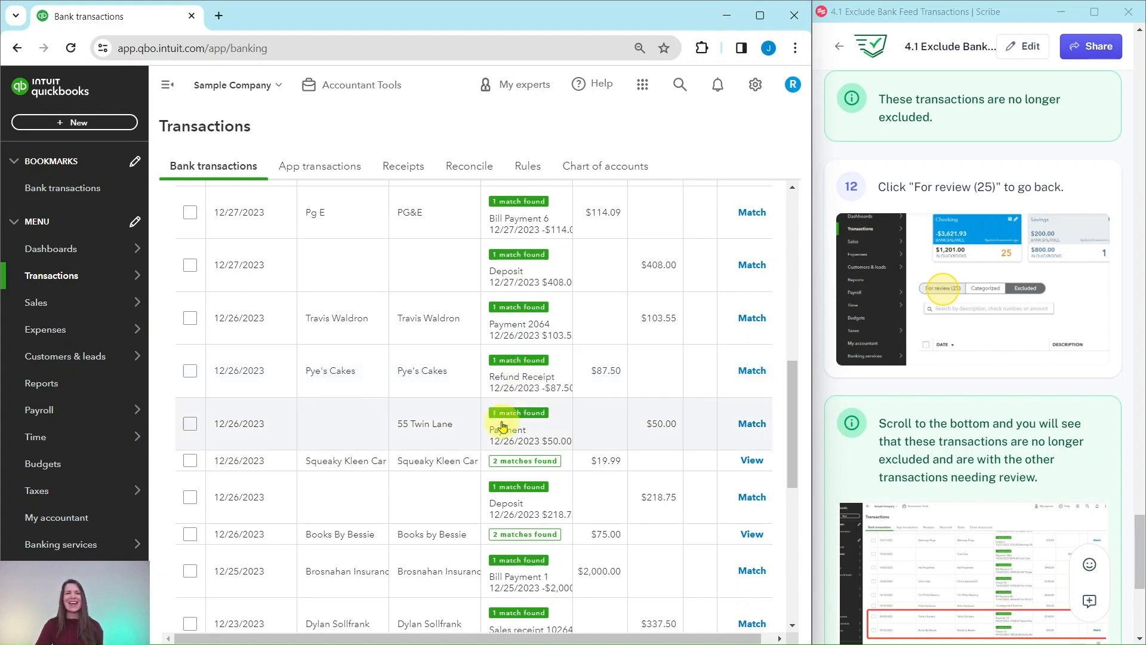
{"action": "scroll", "coordinate": [468, 430], "scroll_direction": "up", "scroll_amount": 10}
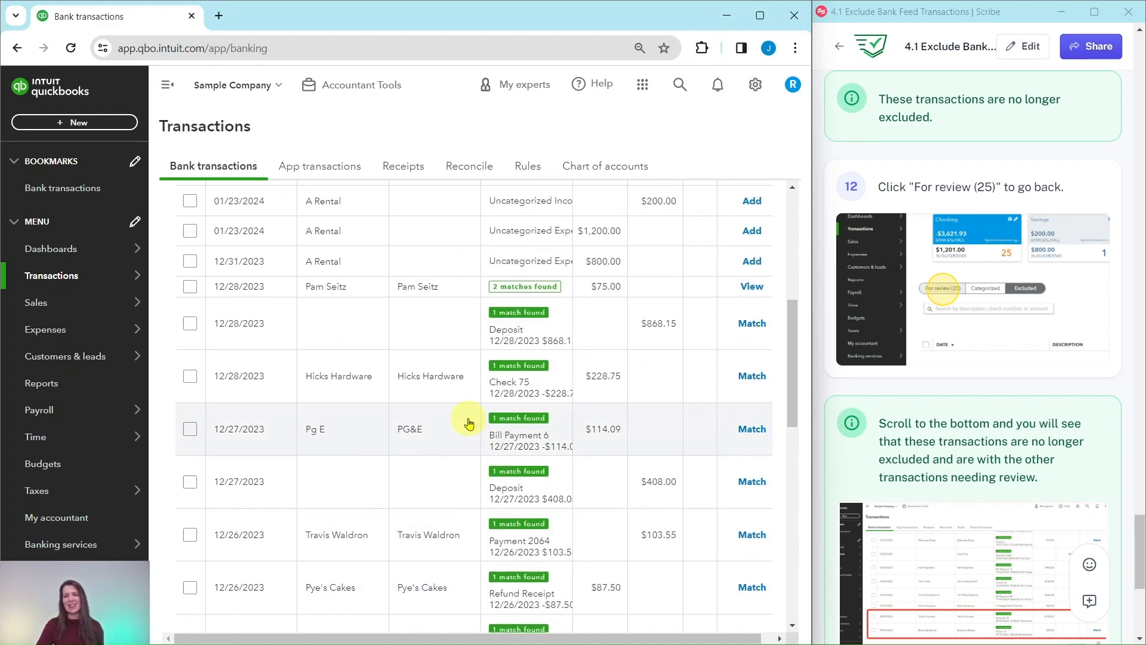
{"action": "scroll", "coordinate": [941, 416], "scroll_direction": "down", "scroll_amount": 3}
{"action": "scroll", "coordinate": [942, 417], "scroll_direction": "down", "scroll_amount": 3}
{"action": "scroll", "coordinate": [941, 392], "scroll_direction": "up", "scroll_amount": 1}
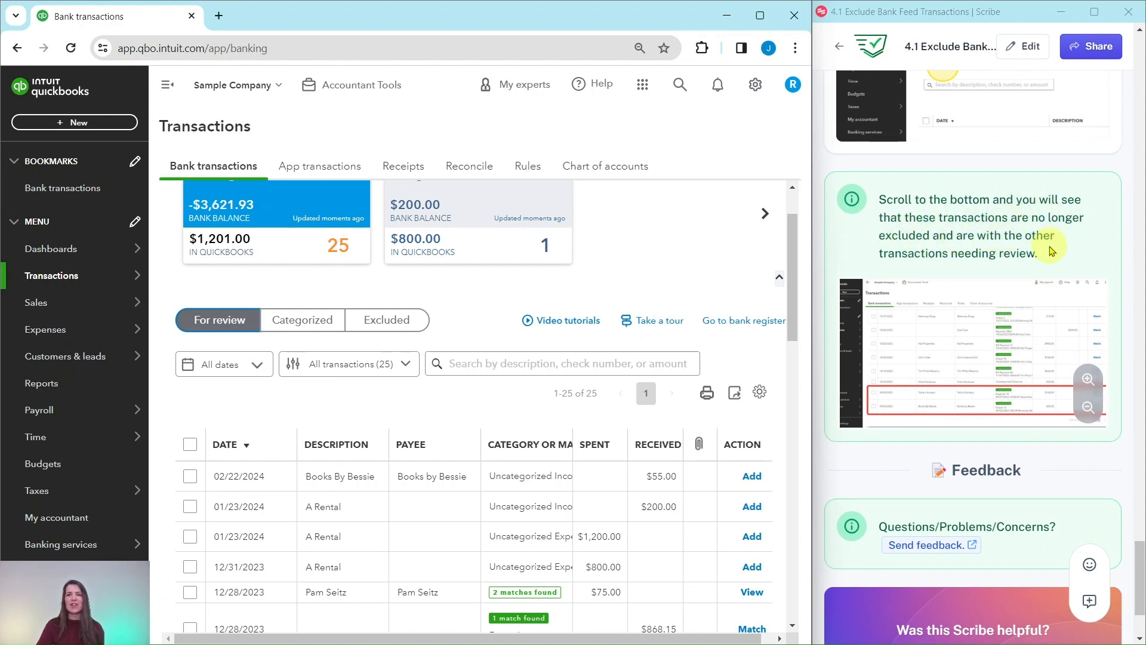
{"action": "scroll", "coordinate": [469, 426], "scroll_direction": "down", "scroll_amount": 6}
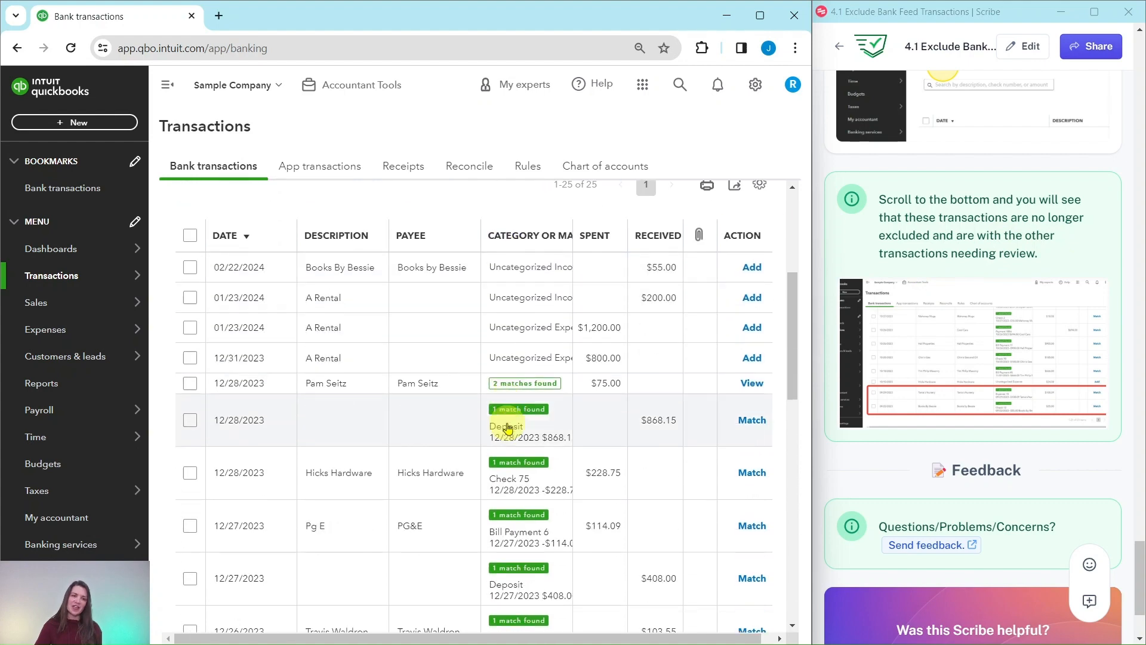
{"action": "scroll", "coordinate": [489, 436], "scroll_direction": "up", "scroll_amount": 7}
{"action": "scroll", "coordinate": [508, 439], "scroll_direction": "up", "scroll_amount": 1}
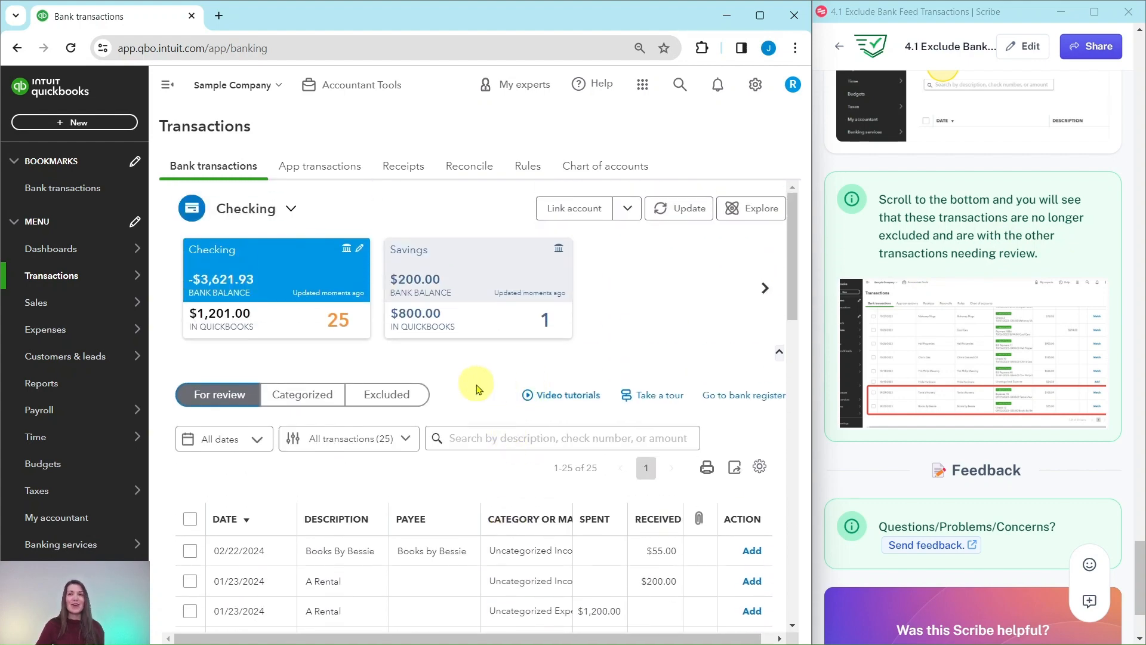